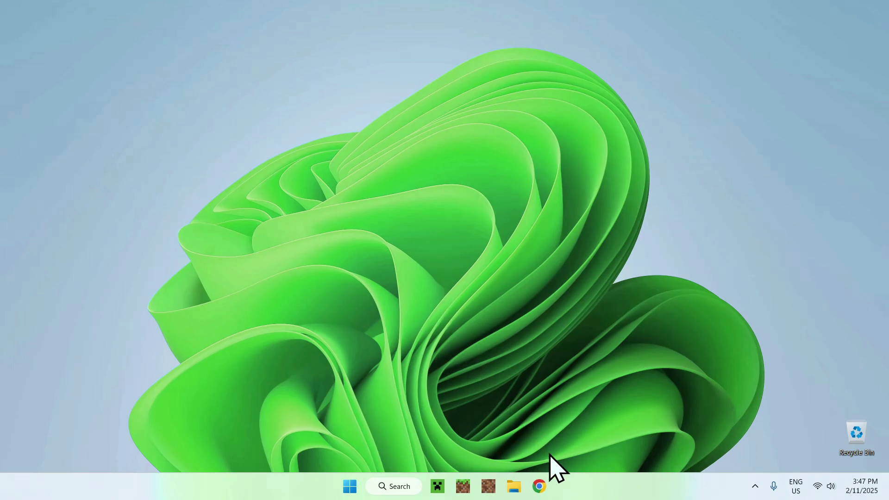
- Launch Google Chrome from the taskbar to a new tab with Google search
left_click(539, 486)
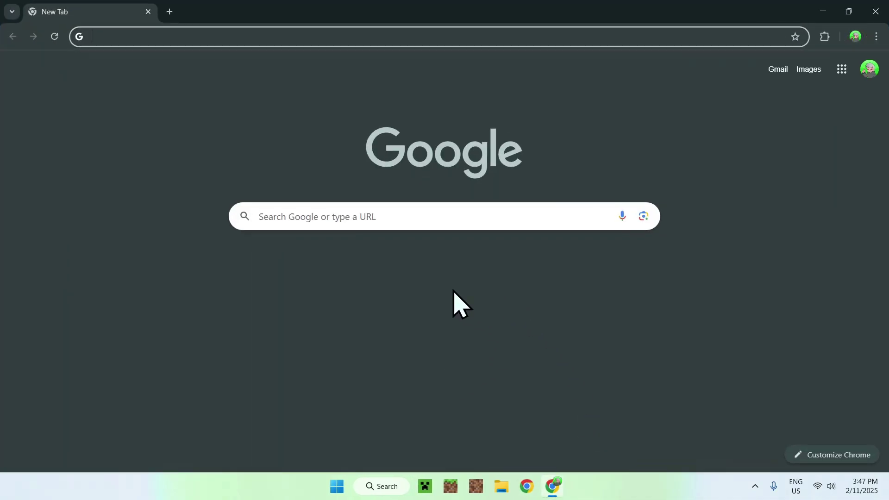
- Search Google for 'MCPEDL' and open the first mcpedl.com result
left_click(472, 217)
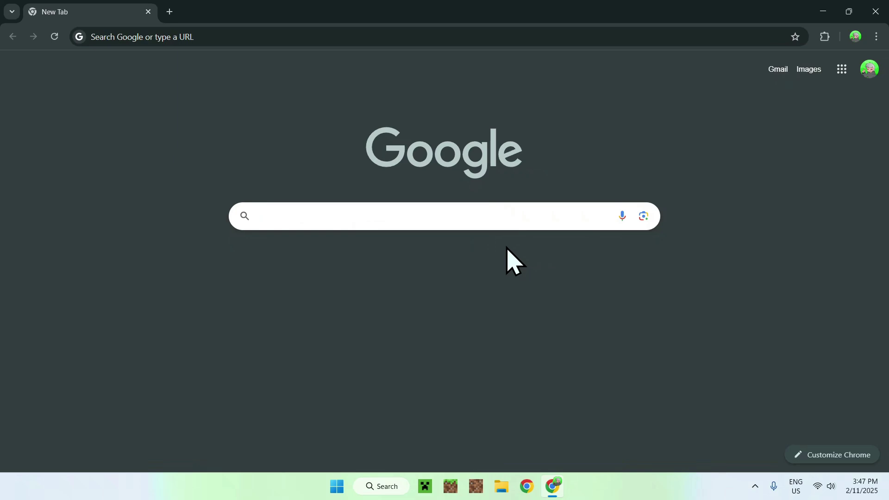
type("MCPEDL")
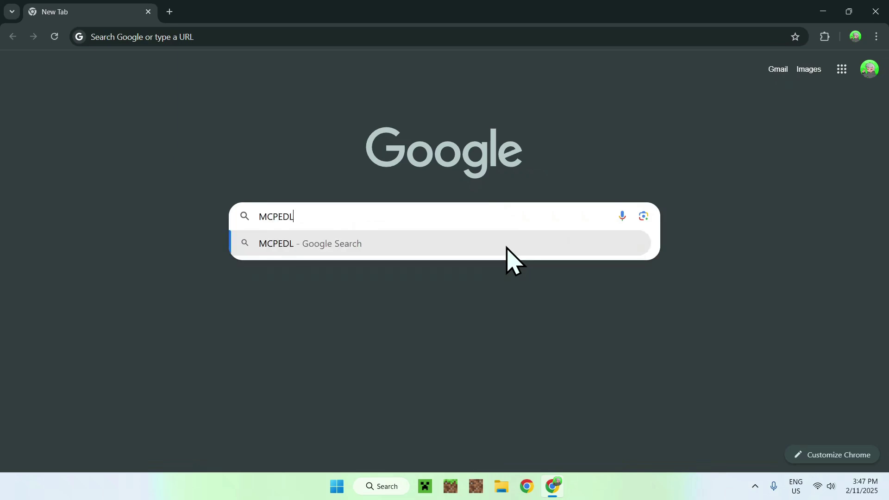
key("Return")
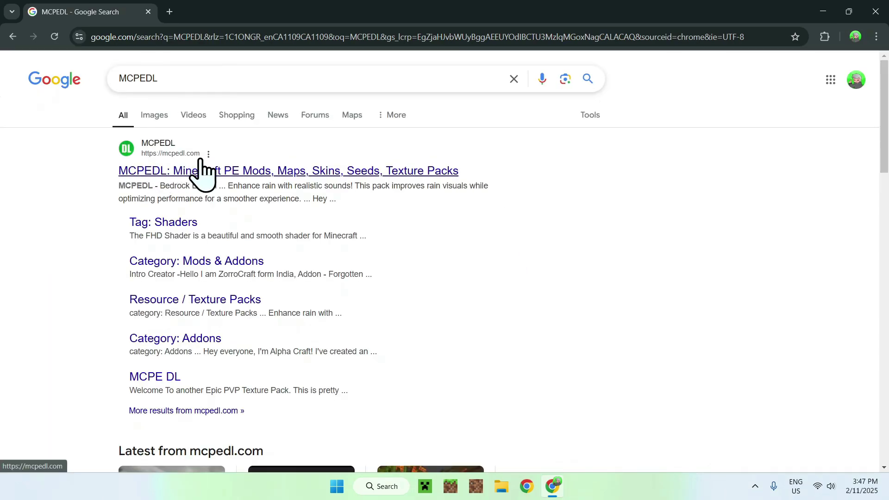
left_click(172, 172)
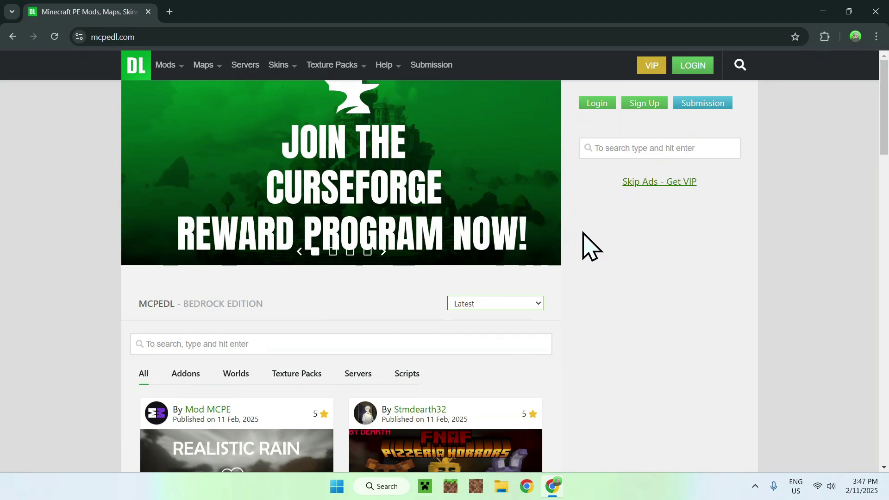
- Filter the MCPEDL Bedrock listing to the Addons category
scroll(591, 245, "down", 5)
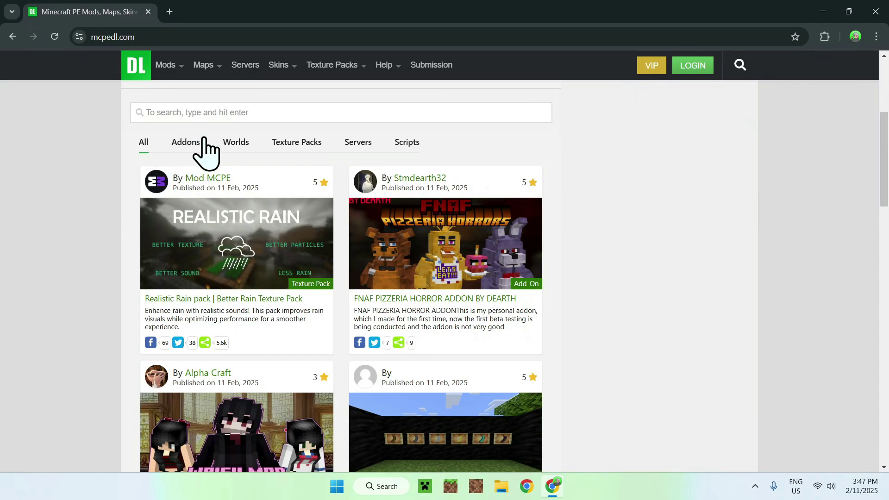
left_click(186, 142)
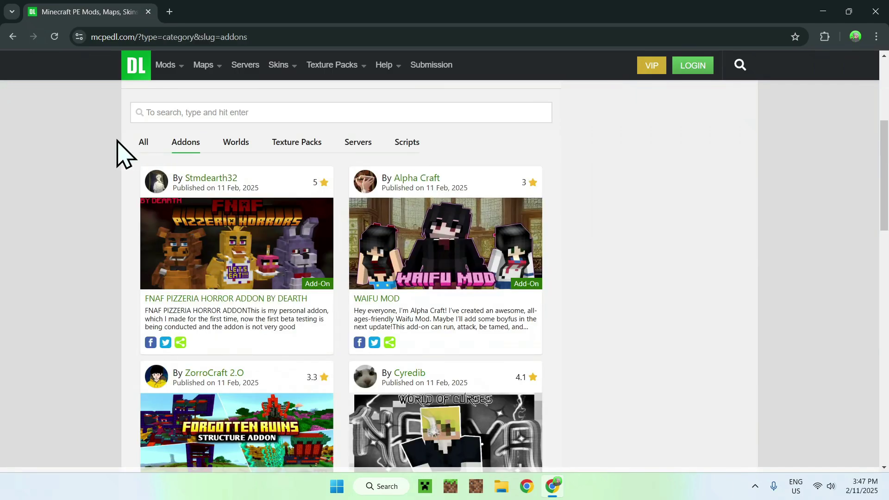
scroll(103, 141, "down", 10)
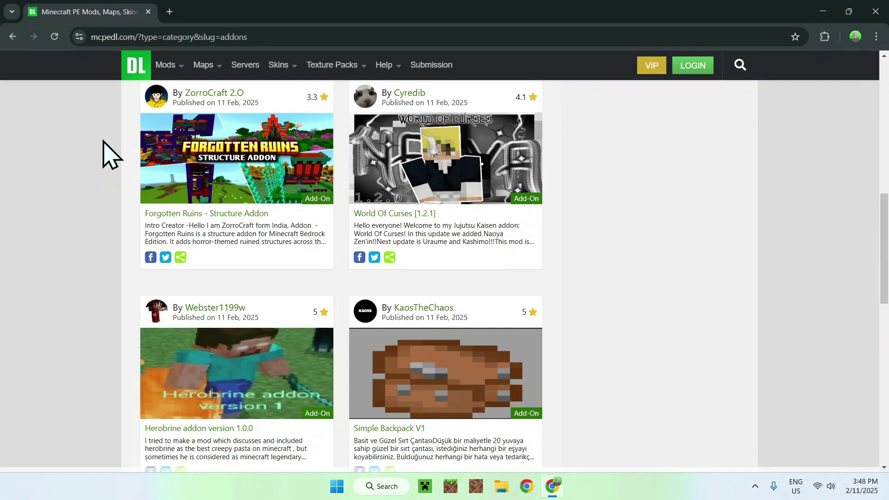
scroll(103, 142, "down", 8)
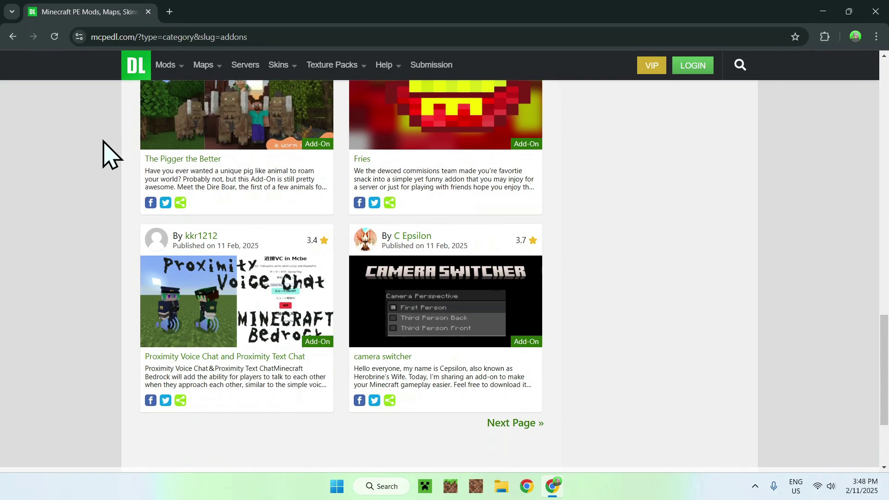
scroll(104, 142, "up", 5)
scroll(104, 141, "up", 8)
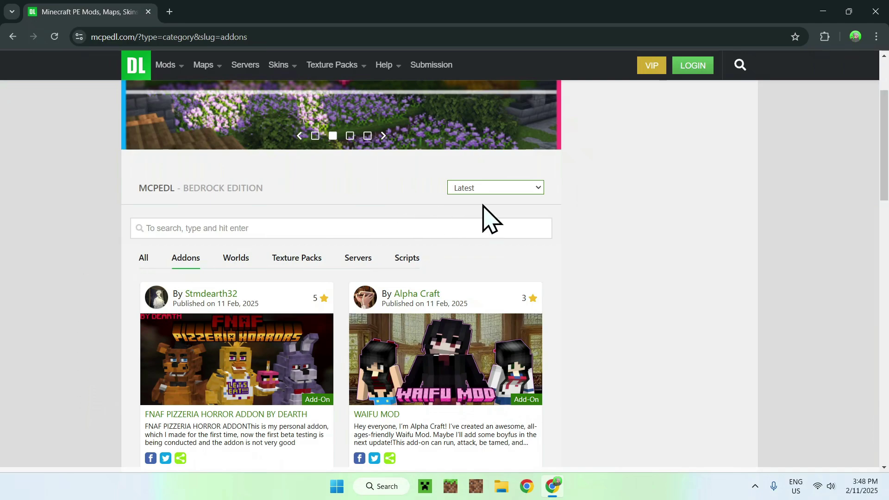
- Keep the sort order on Latest and type 'Frozen Realms' into the site search
left_click(481, 190)
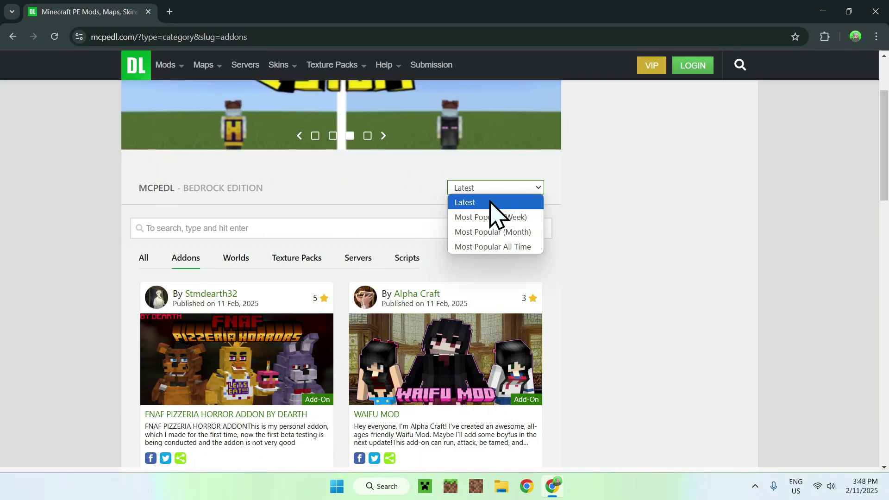
left_click(486, 202)
left_click(416, 229)
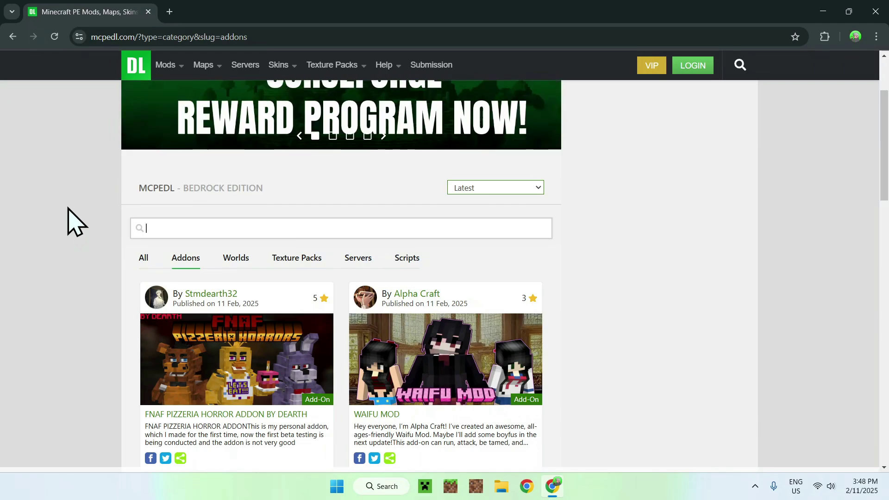
type("rozen Realms")
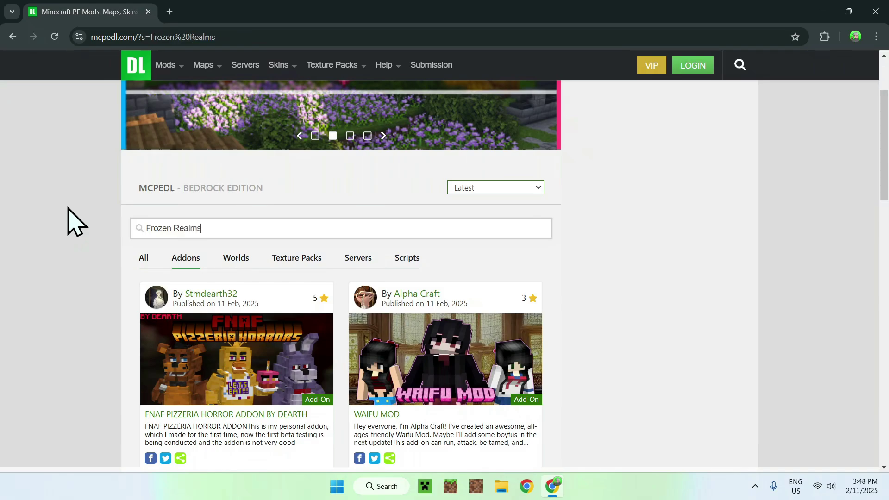
- Submit the 'Frozen Realms' search and open ZorroCraft 2.O's Frozen Realms add-on page
key("Return")
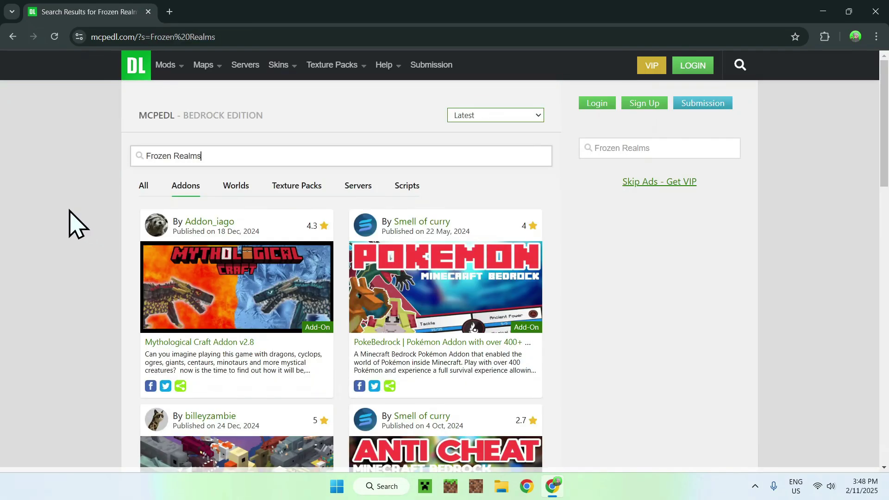
scroll(74, 225, "down", 10)
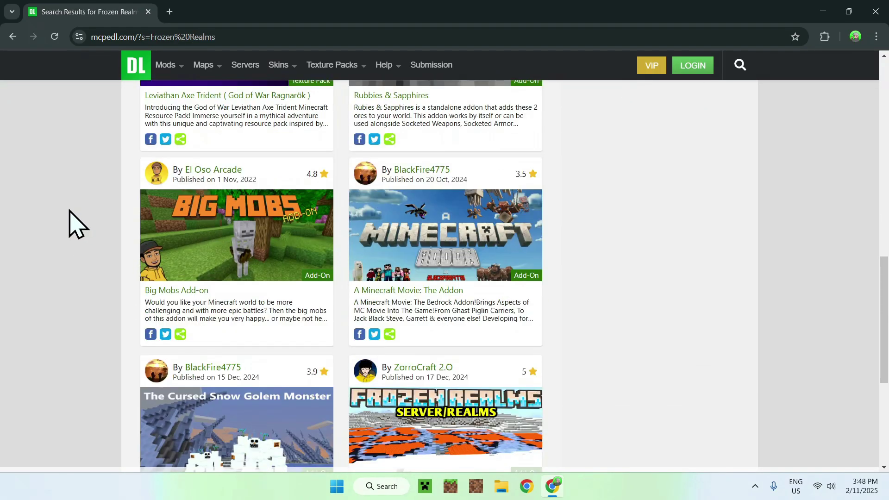
scroll(75, 225, "down", 3)
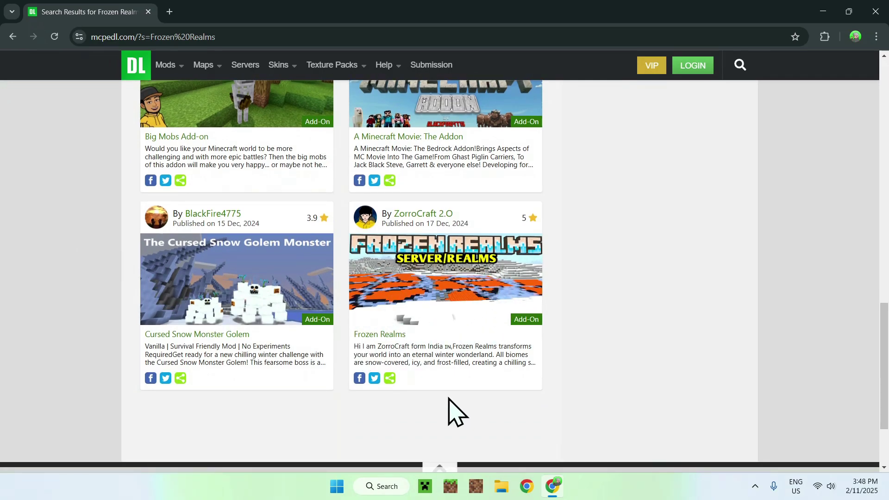
left_click(437, 269)
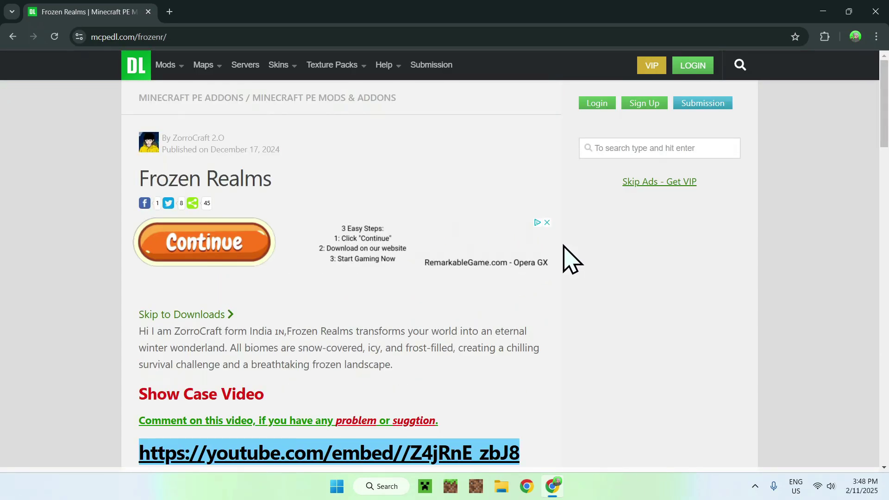
scroll(573, 259, "down", 10)
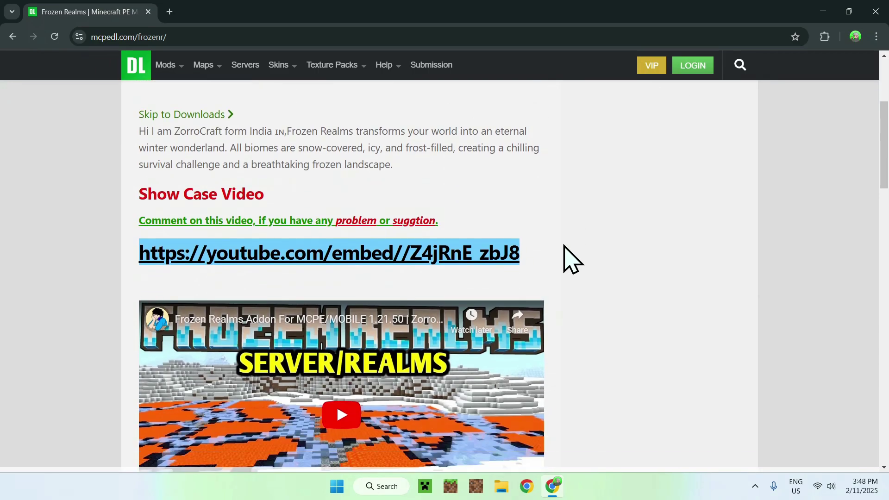
scroll(573, 260, "down", 15)
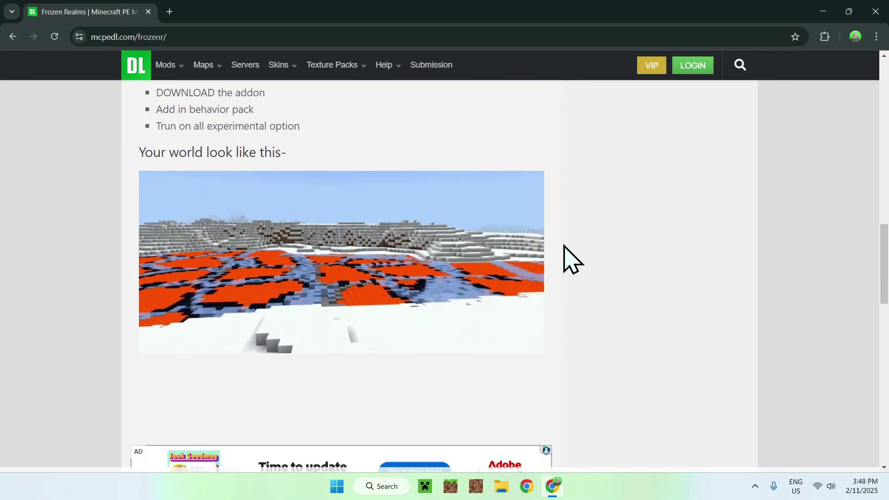
scroll(573, 260, "down", 2)
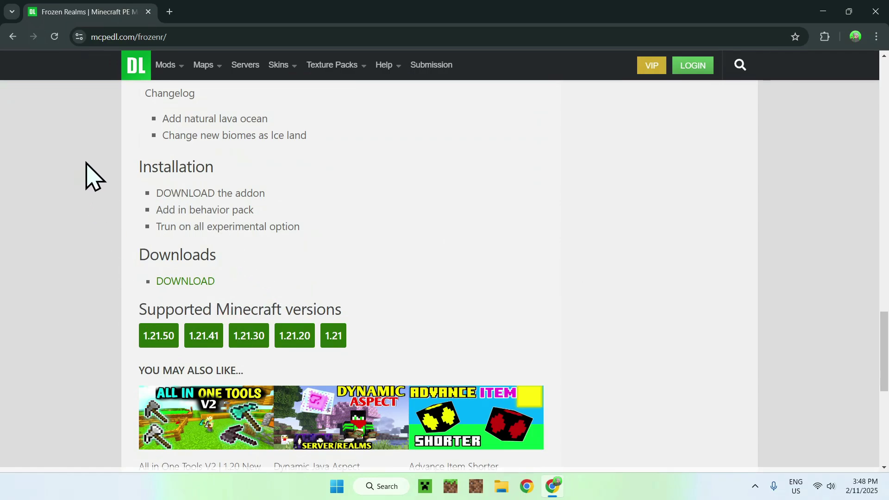
scroll(86, 178, "down", 1)
scroll(102, 222, "down", 1)
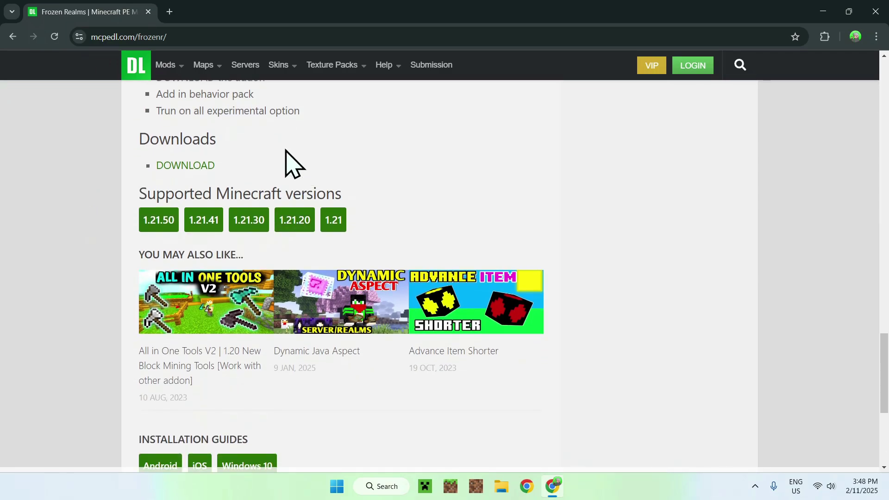
scroll(259, 213, "up", 2)
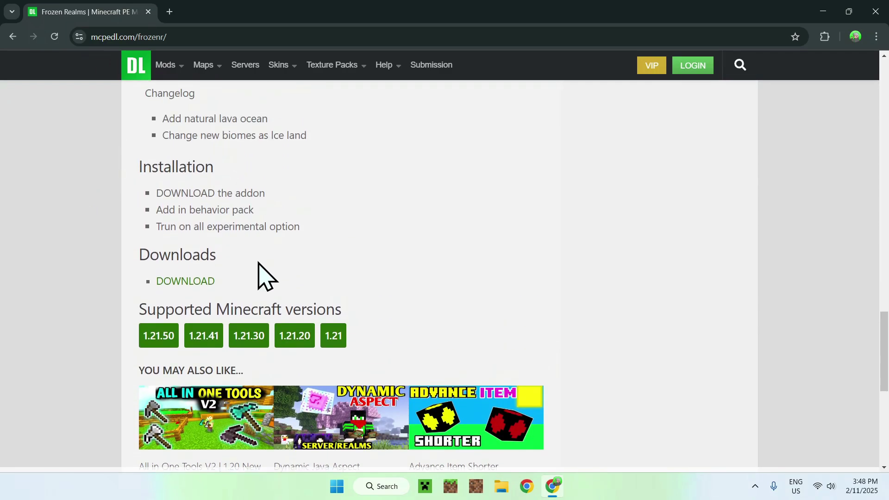
- Follow the DOWNLOAD link past the leaving-MCPEDL notice to ZorroCraft's Frozen Realms post
left_click(181, 284)
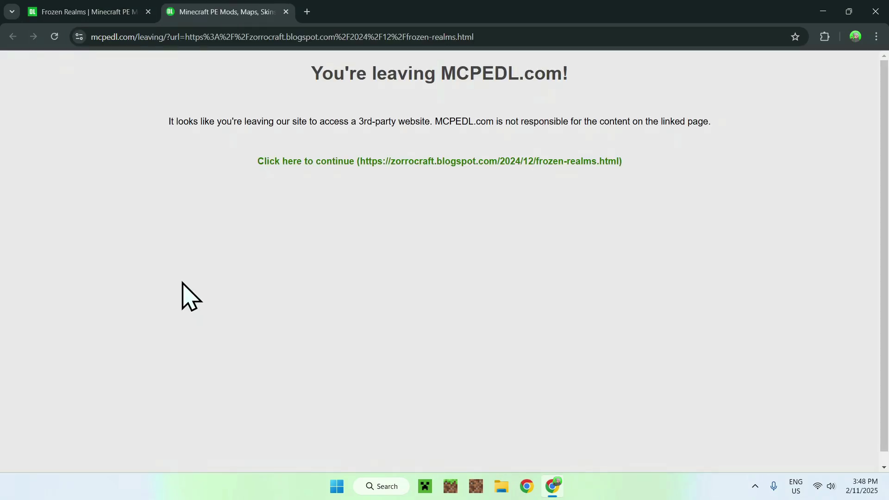
left_click(423, 162)
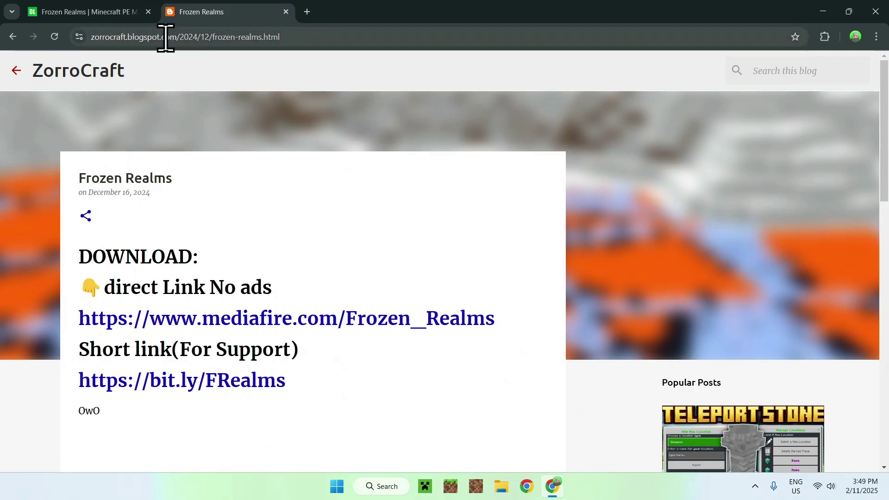
- Download Frozen_Realms.mcpack (213.73KB) from MediaFire, then close Chrome
left_click(269, 319)
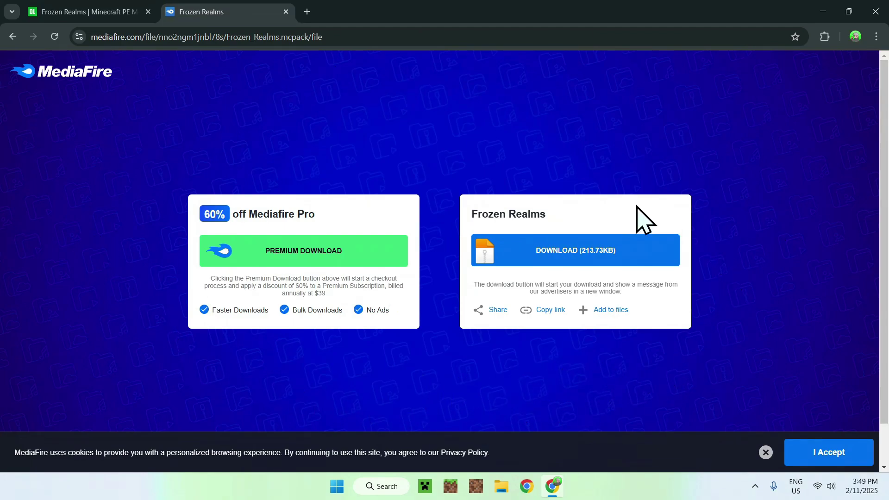
left_click(570, 257)
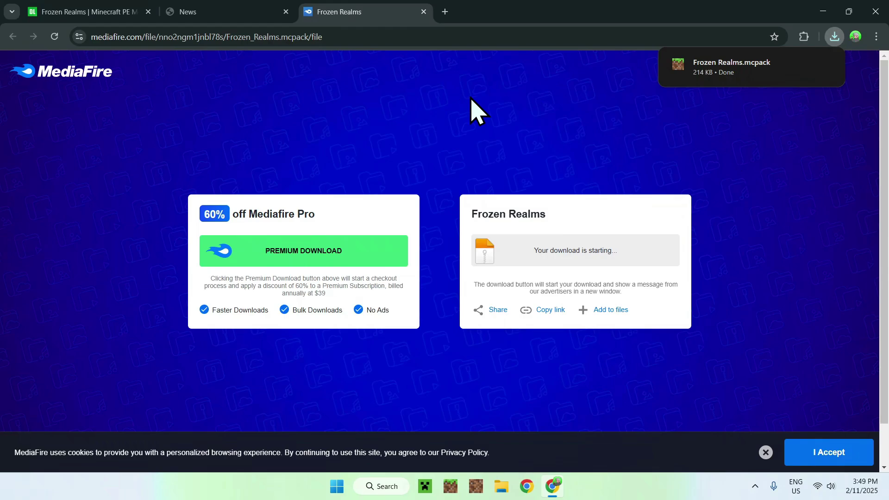
left_click(875, 11)
- Open Frozen Realms.mcpack from the Downloads folder with Minecraft to import it
left_click(514, 486)
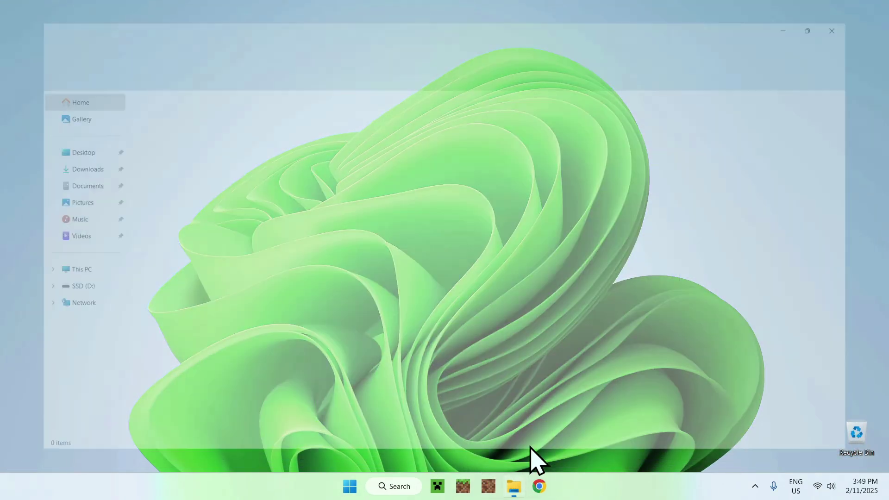
left_click(48, 162)
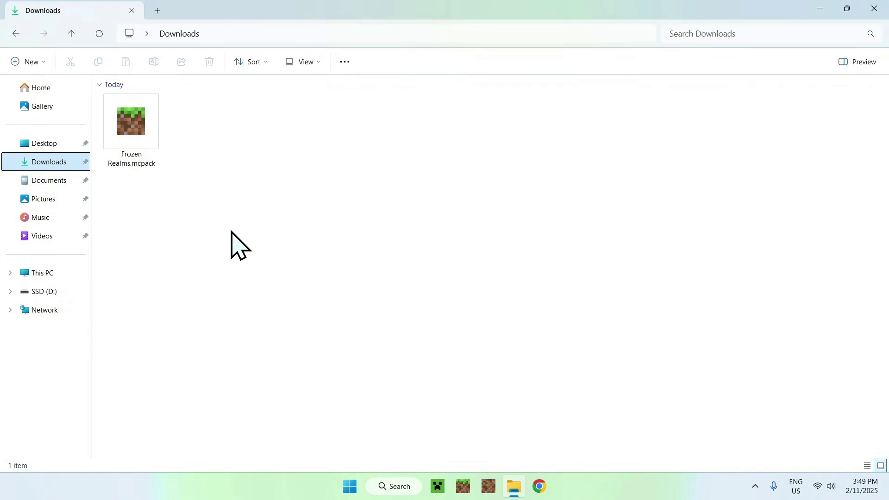
left_click_drag(178, 93, 235, 170)
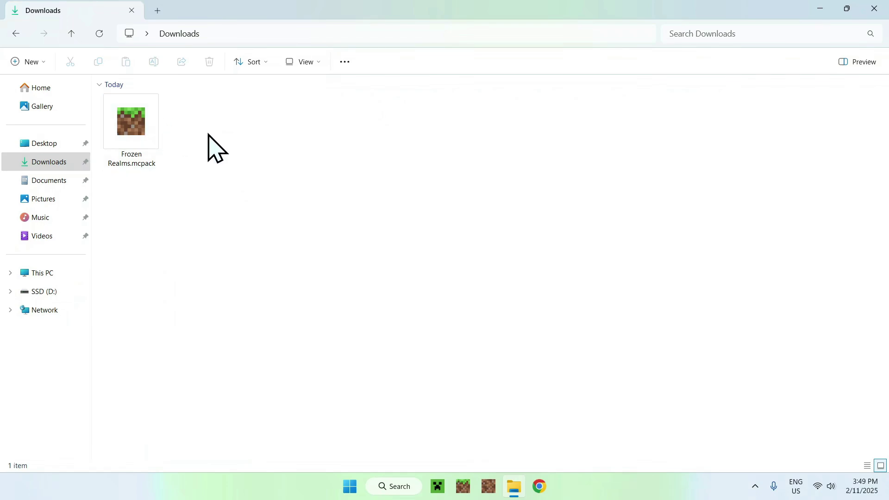
right_click(142, 122)
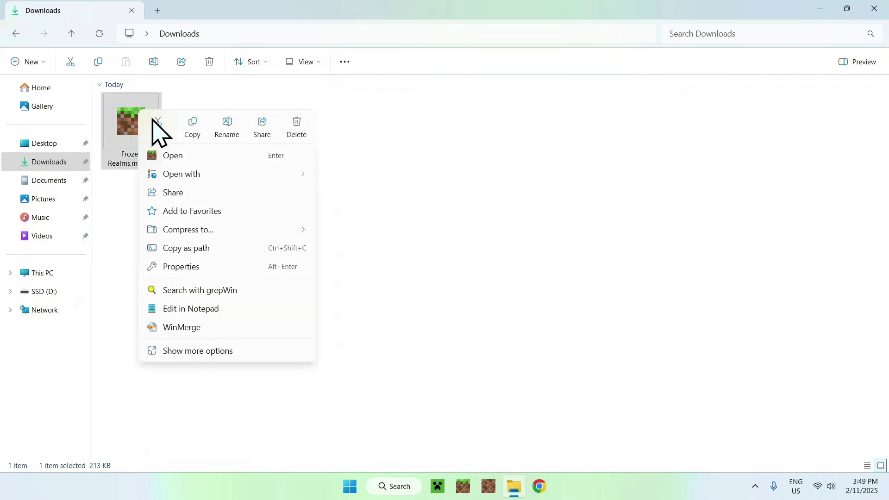
mouse_move(229, 172)
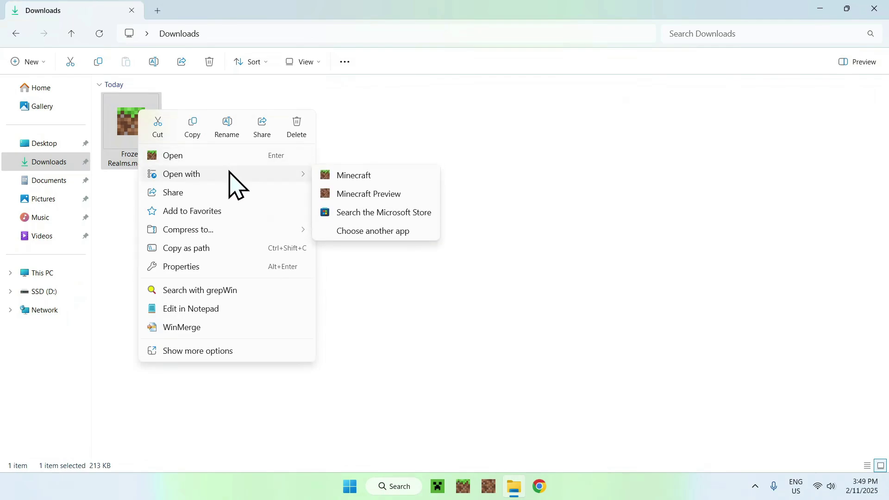
left_click(381, 175)
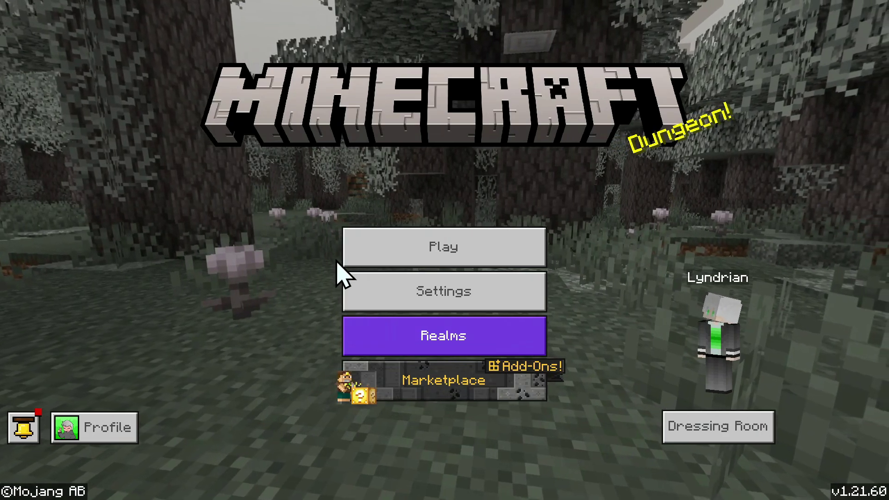
- Start a fresh world via Play > Create New > Create New World
left_click(352, 257)
left_click(433, 112)
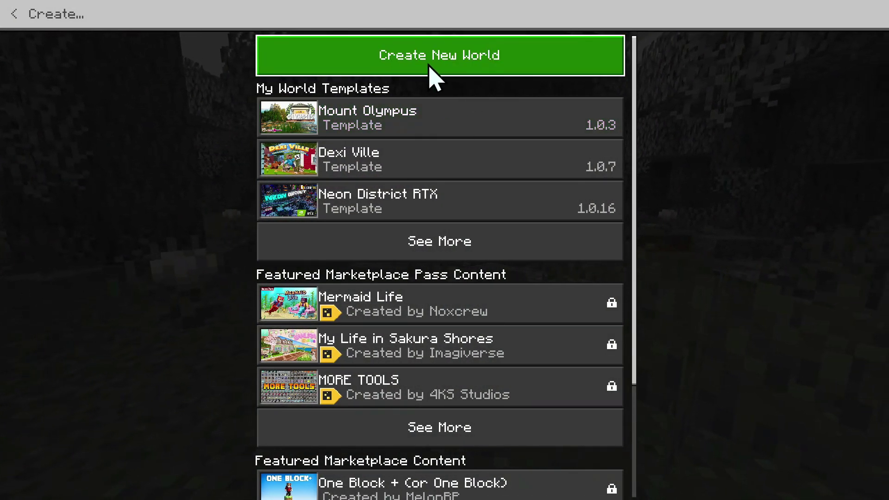
left_click(429, 66)
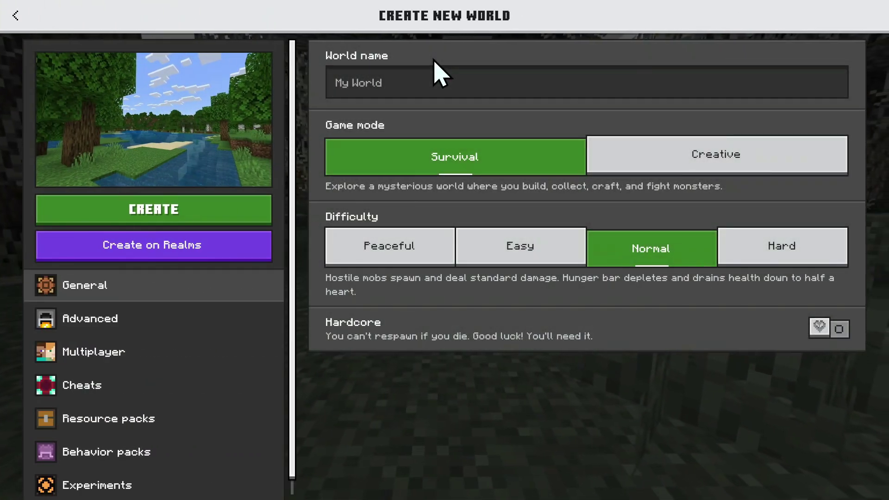
- Activate the Frozen Realms behavior pack and confirm it appears under Active
left_click(242, 445)
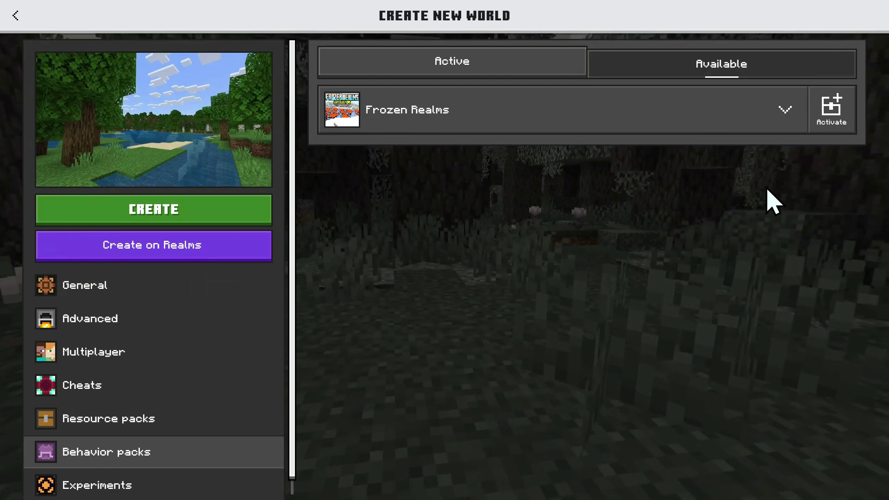
left_click(827, 120)
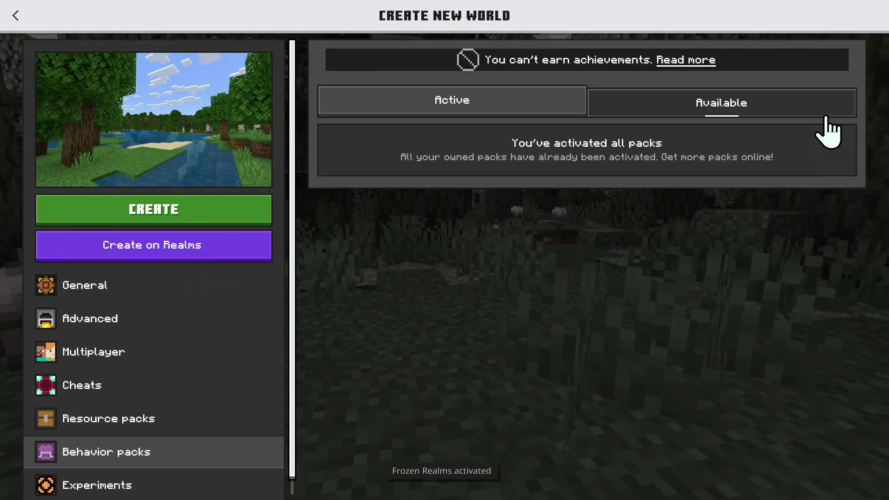
left_click(524, 107)
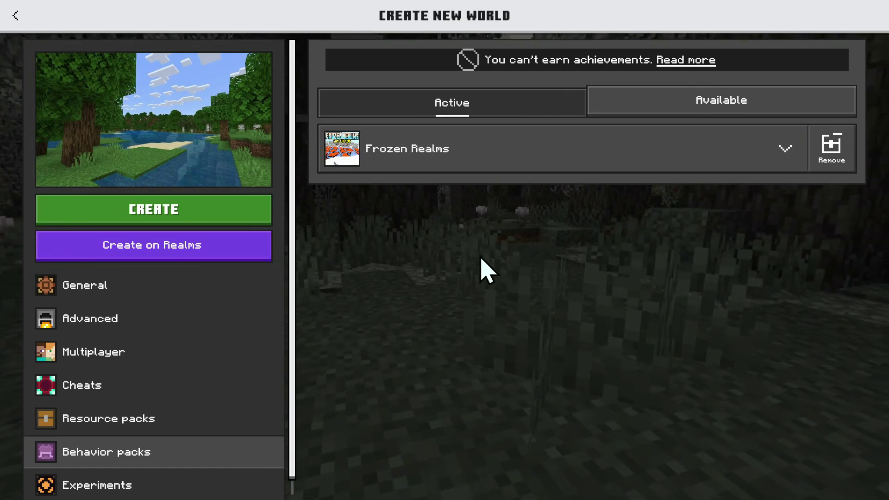
scroll(179, 391, "down", 1)
left_click(153, 471)
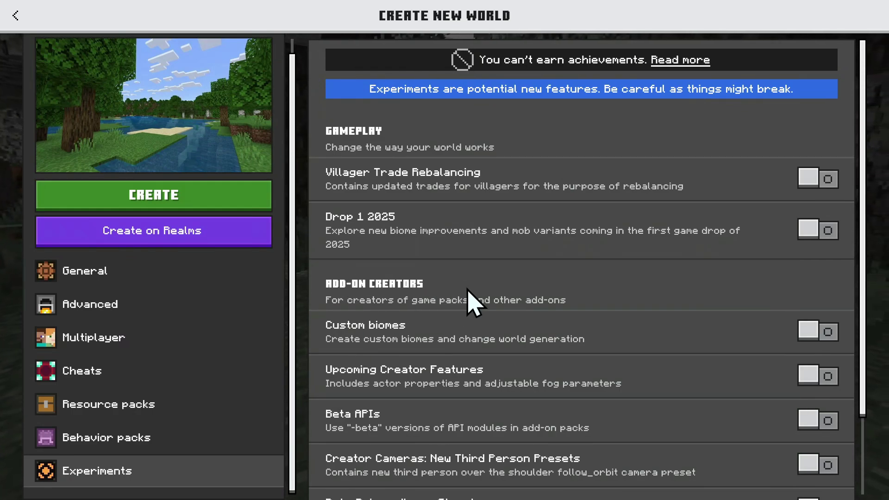
- Enable Custom biomes, Upcoming Creator Features, Beta APIs, Creator Cameras and Data-Driven Jigsaw Structures experiments
left_click(822, 333)
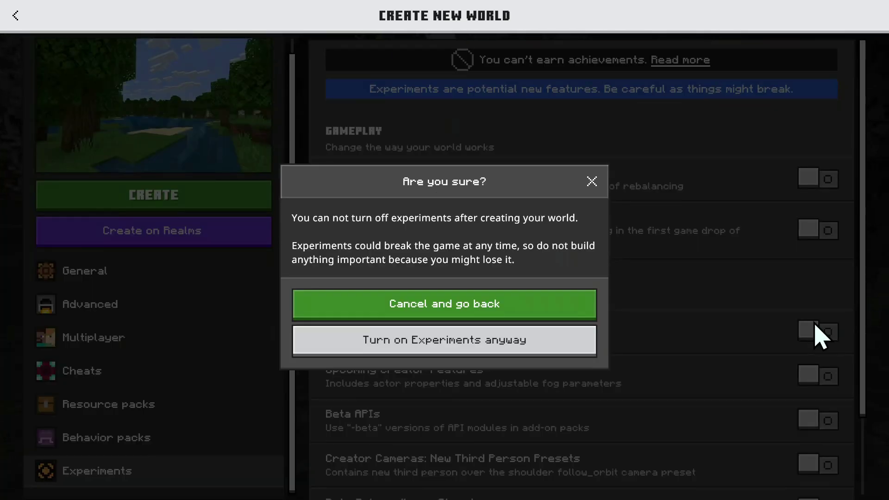
left_click(440, 342)
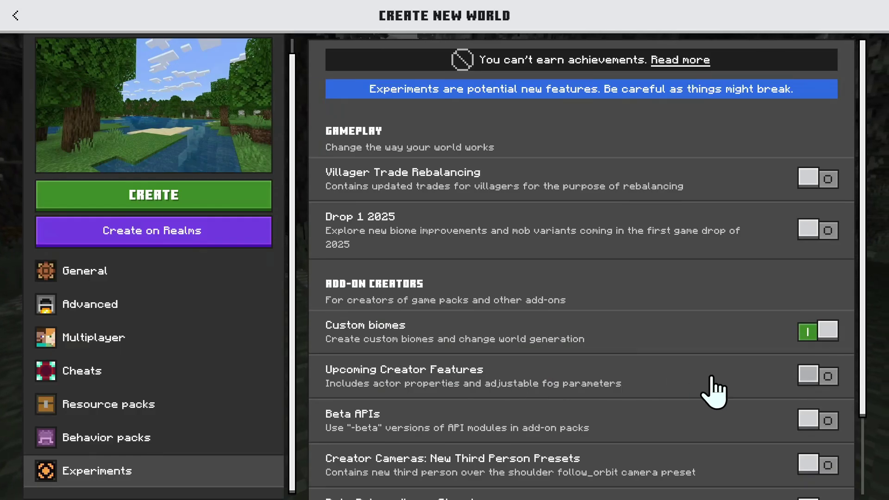
left_click(816, 376)
left_click(818, 420)
left_click(817, 464)
scroll(816, 464, "down", 2)
left_click(810, 424)
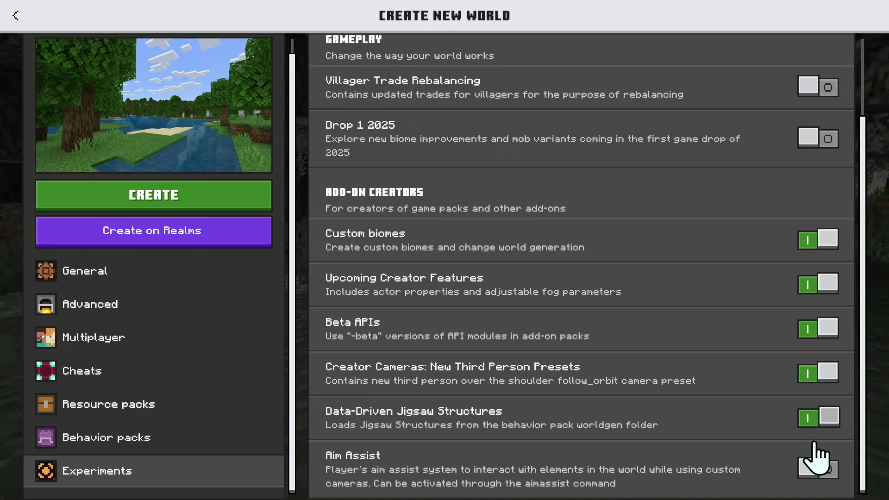
- Recheck the active behavior packs and create the world
scroll(797, 458, "up", 2)
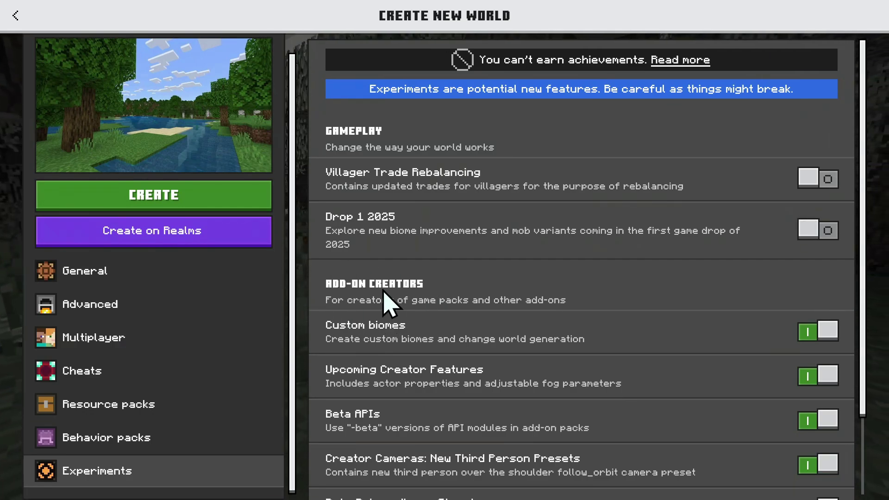
left_click(232, 439)
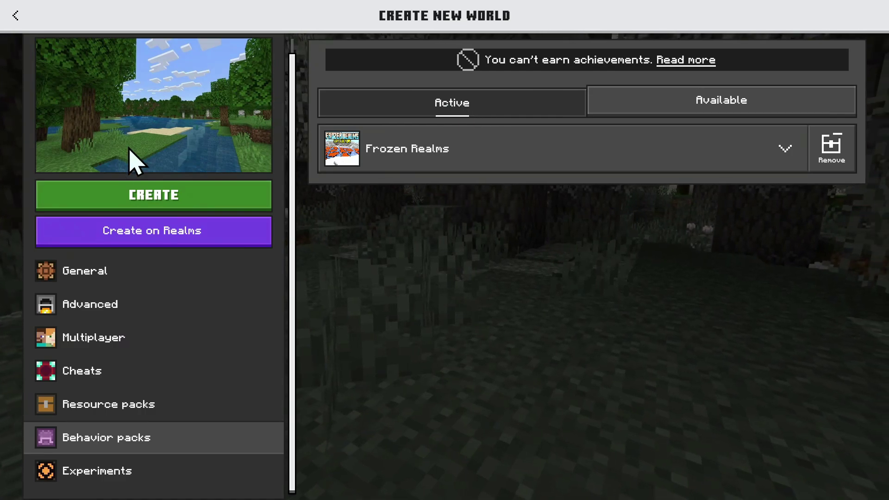
left_click(125, 202)
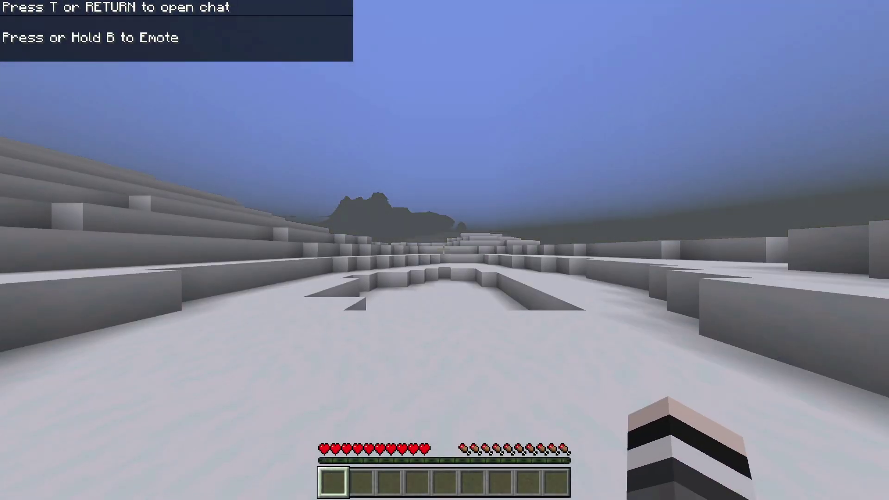
- Walk across the snow toward the ice-streaked lava pool, then switch to front camera view with F5
key("w")
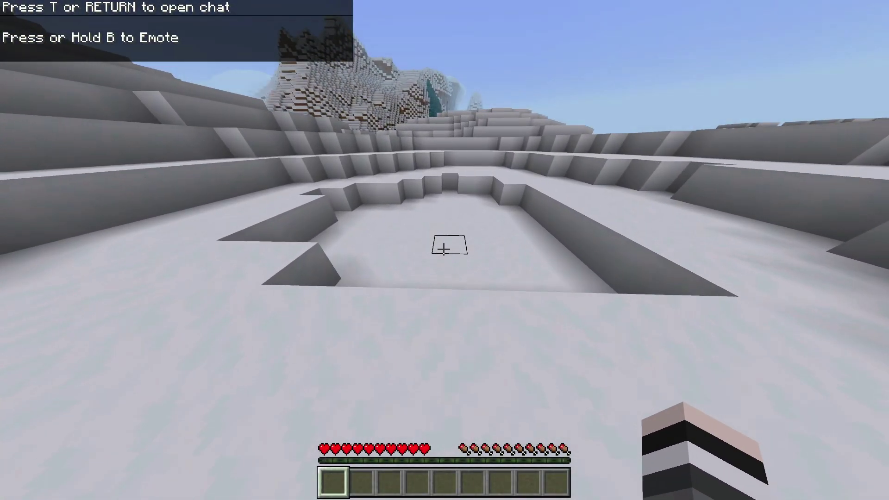
key("w")
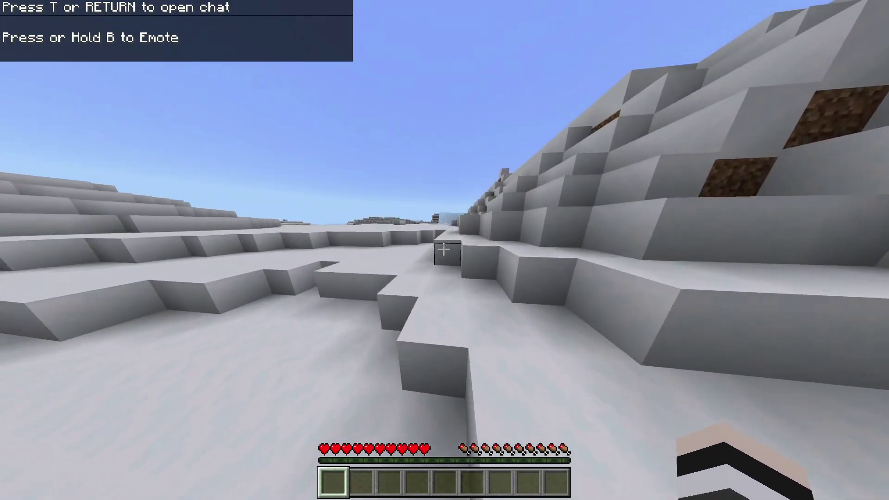
key("w")
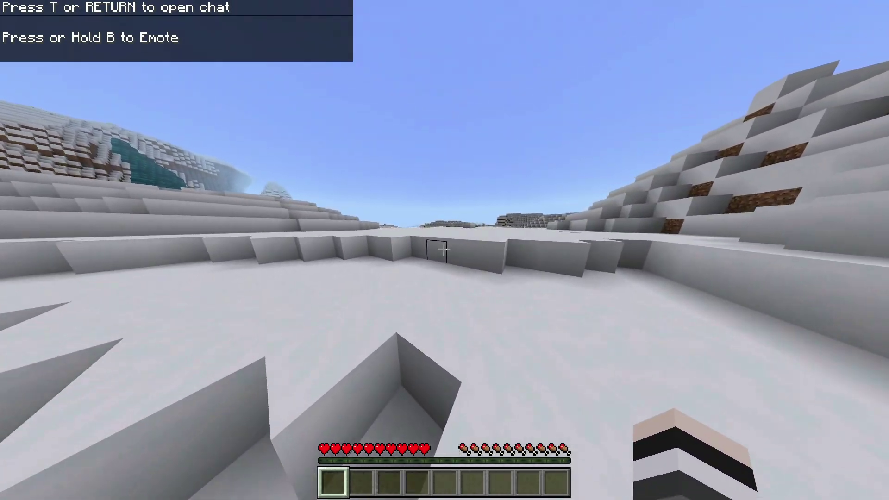
key("w")
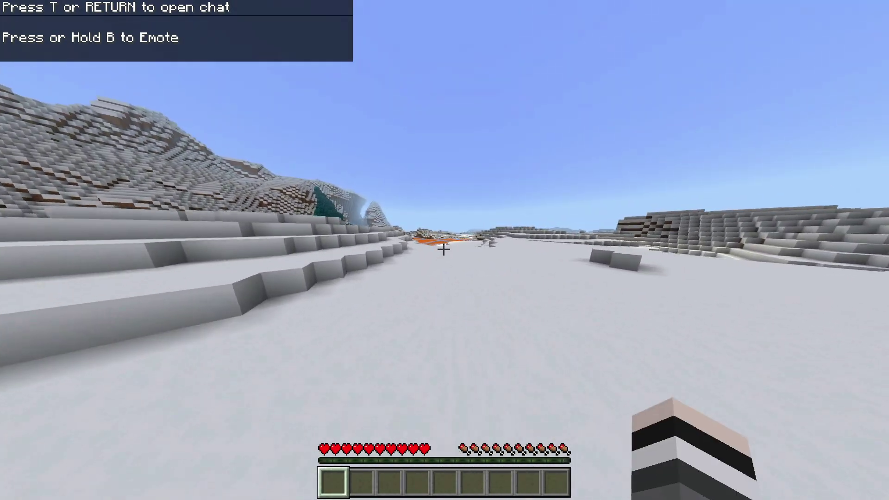
left_click(444, 249)
key("w")
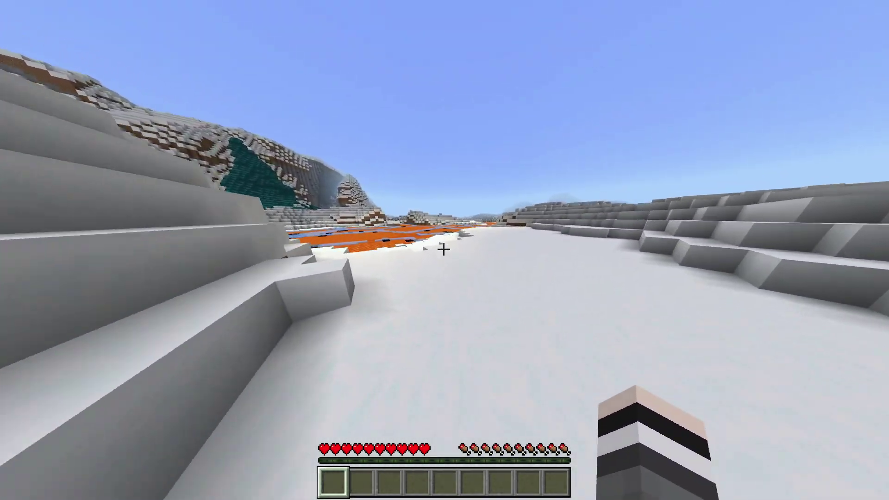
key("w")
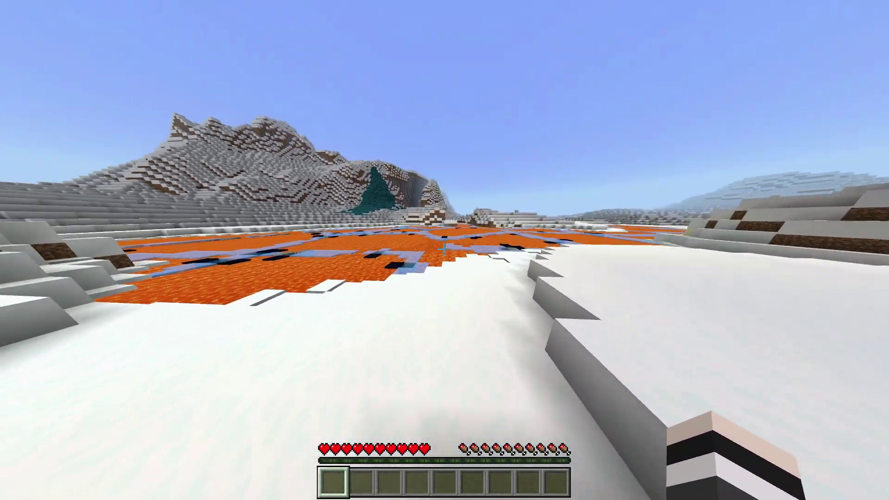
key("w")
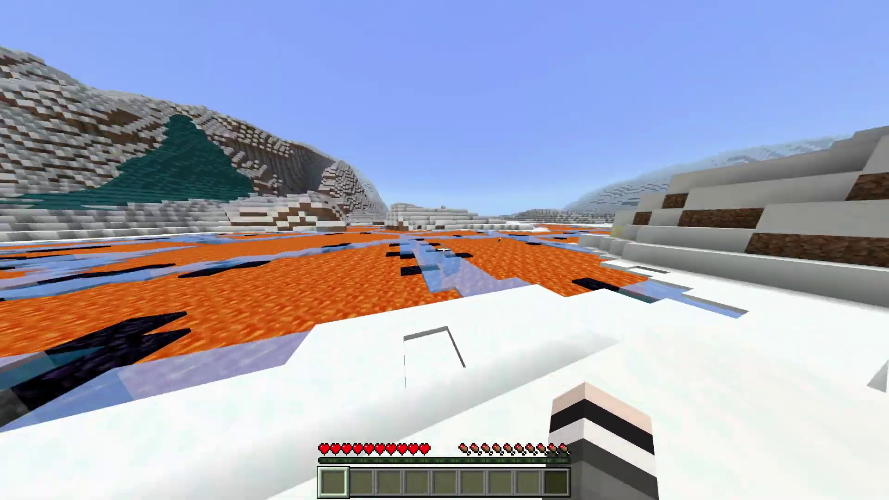
mouse_move(444, 250)
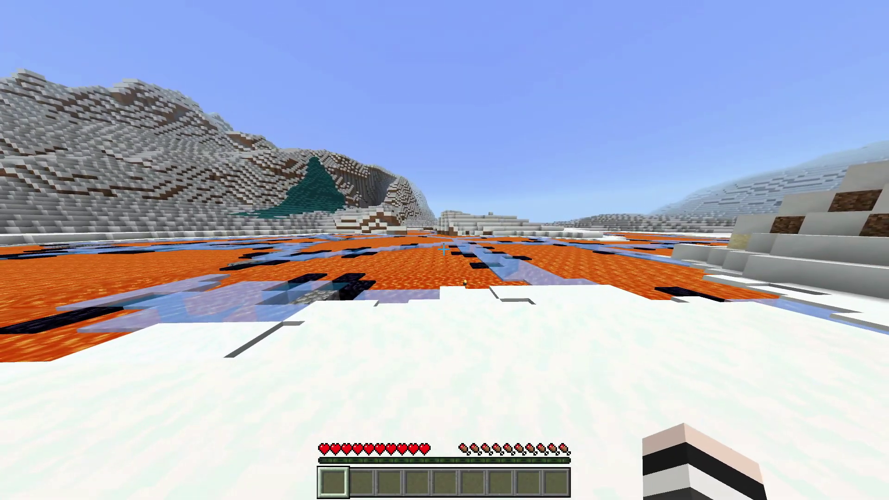
key("F5")
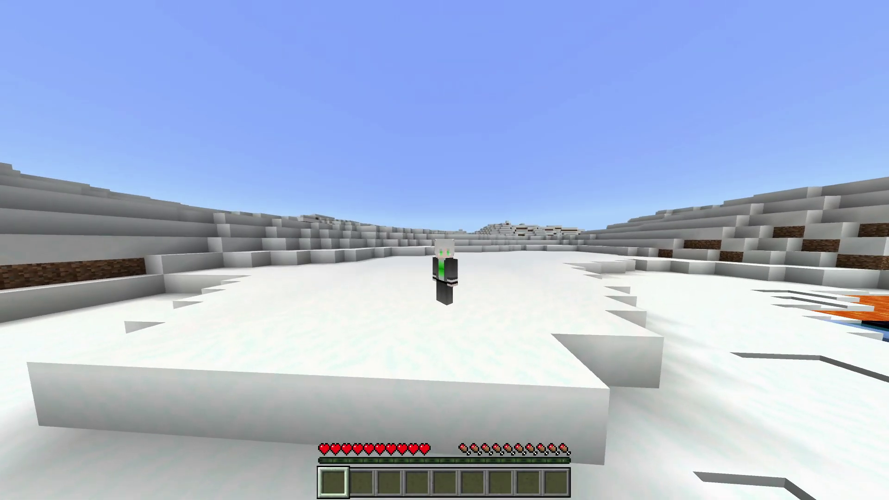